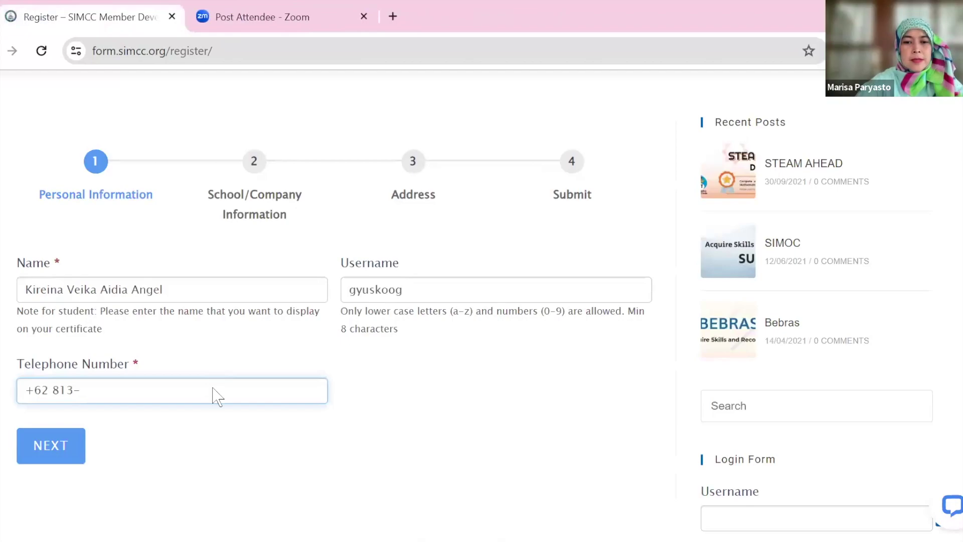
Complete the telephone number and advance to the School/Company Information step.
text(2)
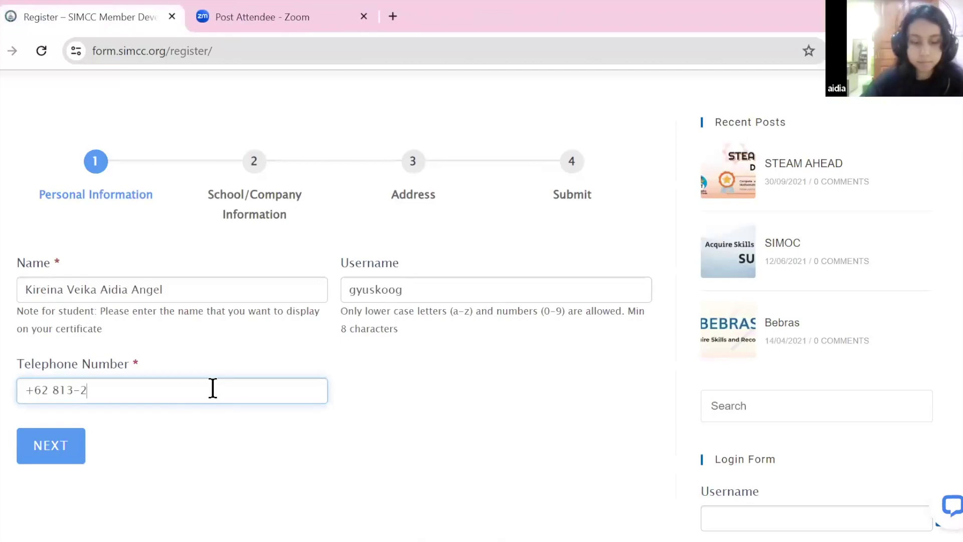
text(308-5058)
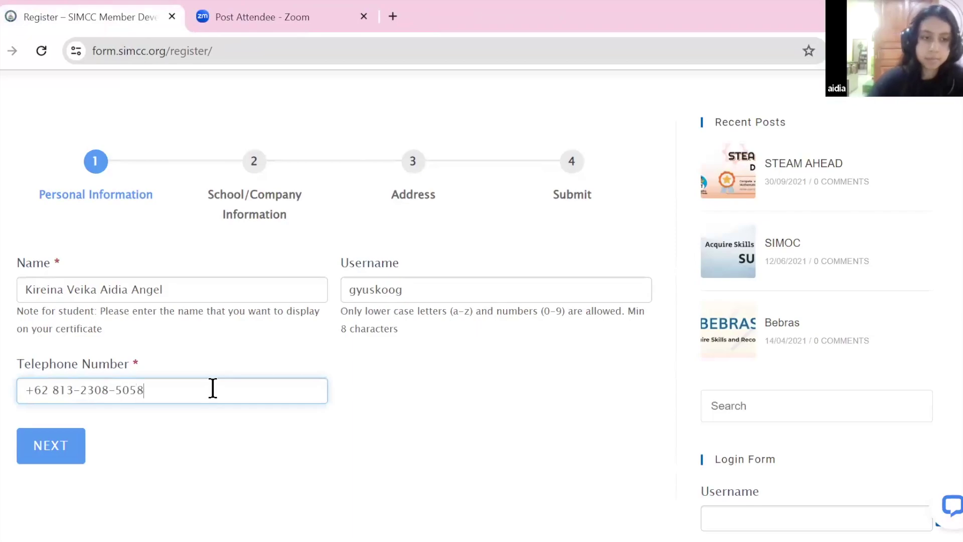
click(34, 456)
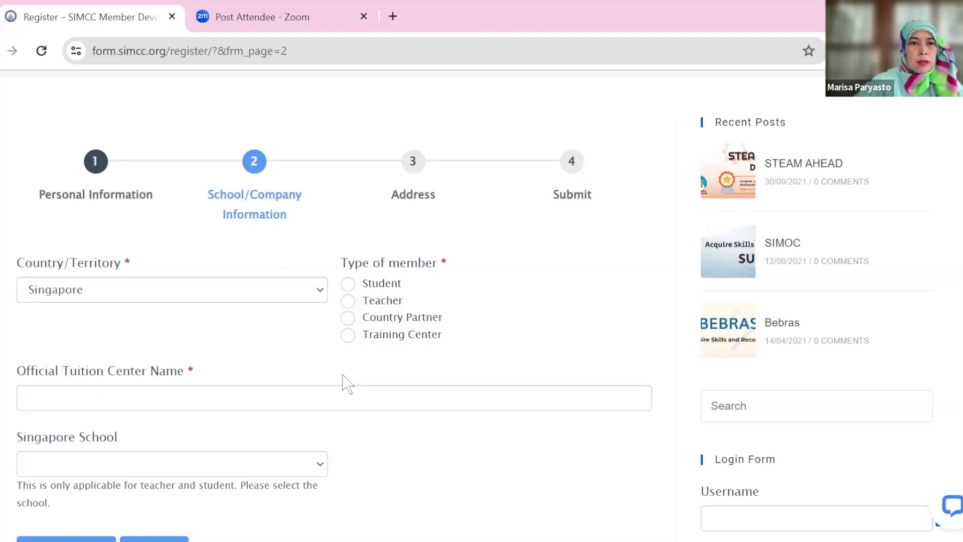
Pick Indonesia from the Country/Territory dropdown list.
click(320, 291)
scroll(173, 173, down, 15)
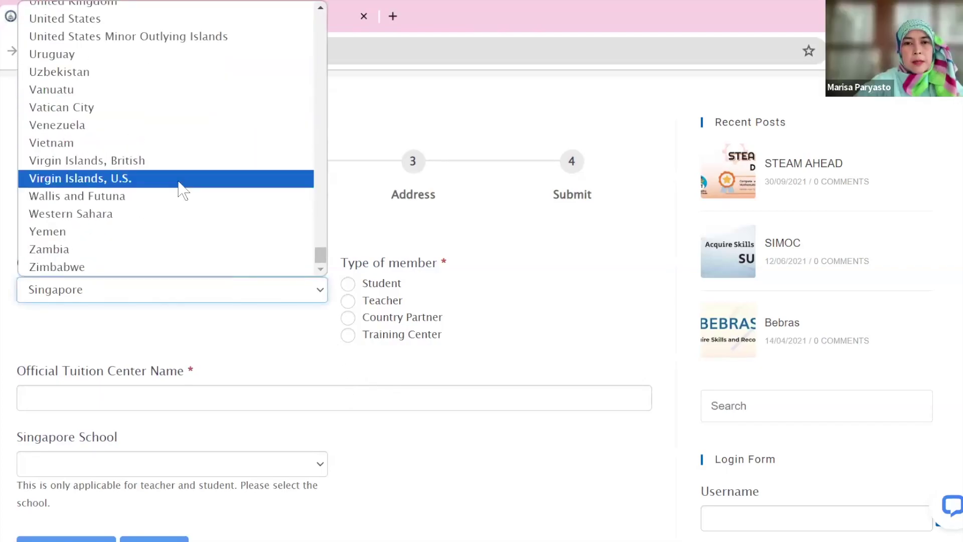
scroll(181, 189, up, 20)
scroll(170, 167, up, 15)
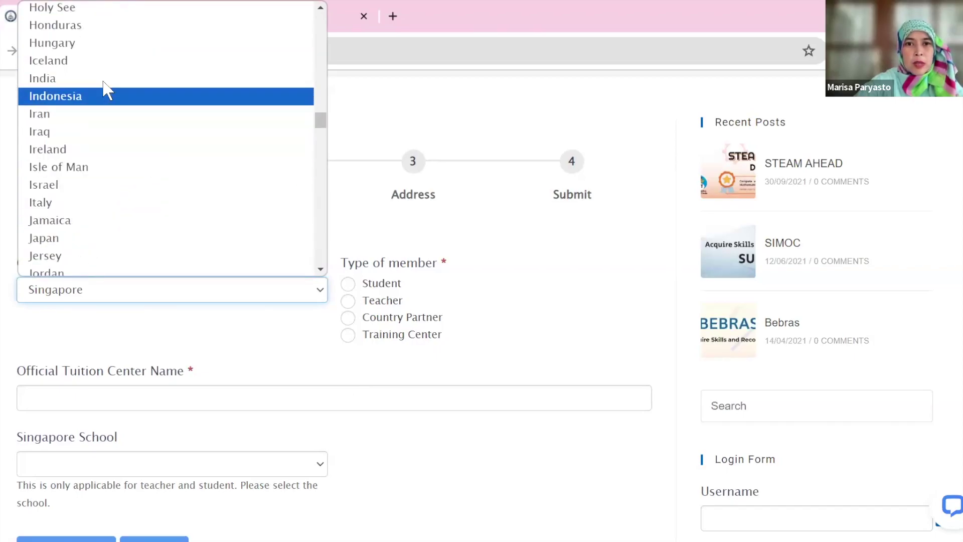
click(107, 95)
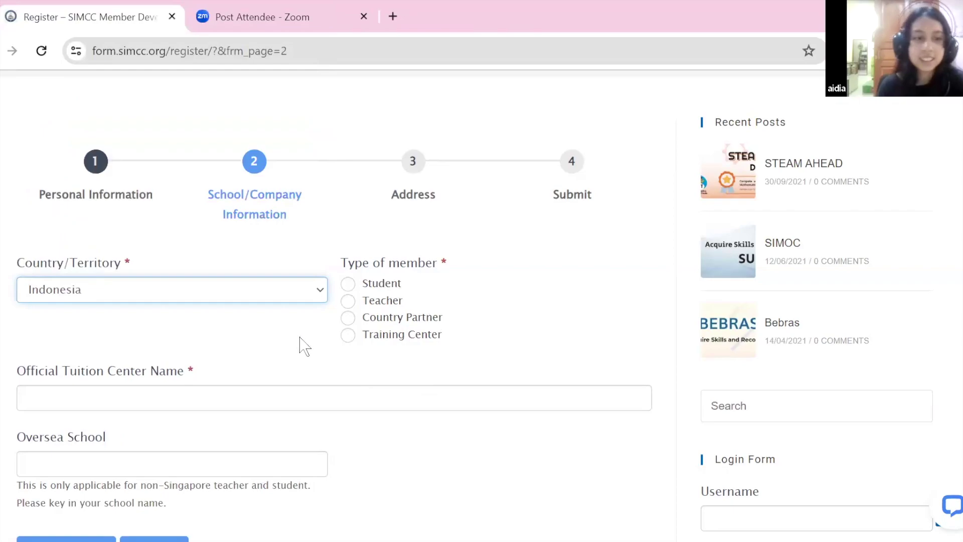
scroll(301, 347, down, 2)
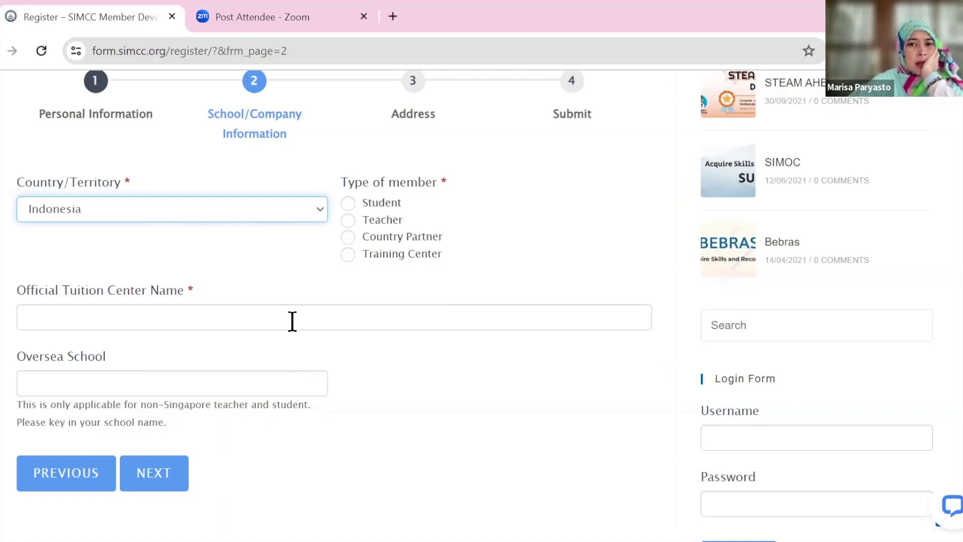
Choose Student as the type of member and continue to the Address step.
click(347, 203)
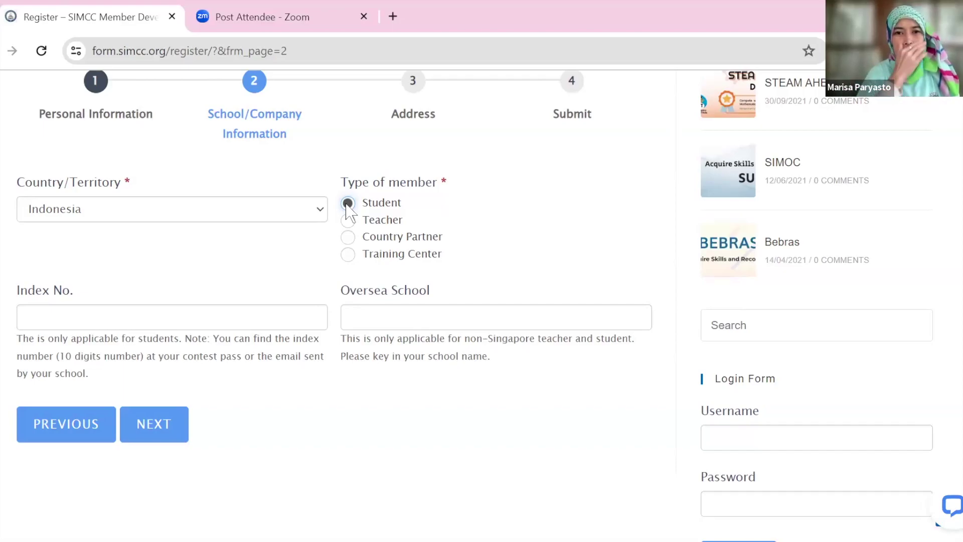
click(154, 432)
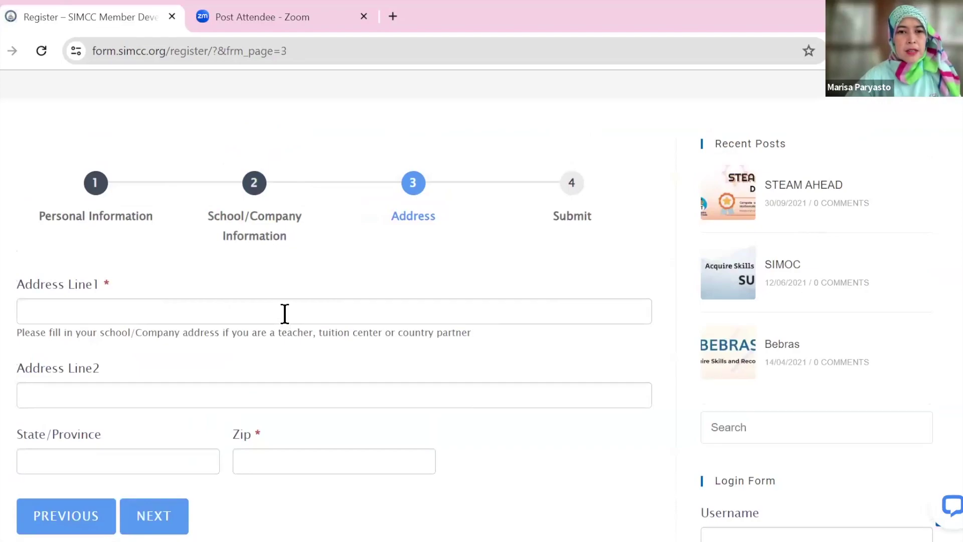
Fill Address Line1 with placeholder text after correcting stray characters.
click(284, 313)
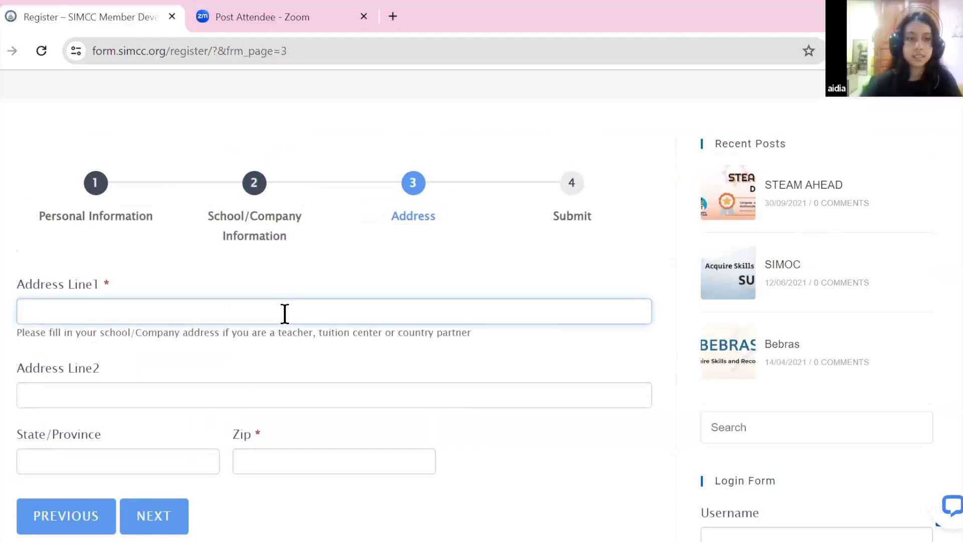
text(yayyyyy)
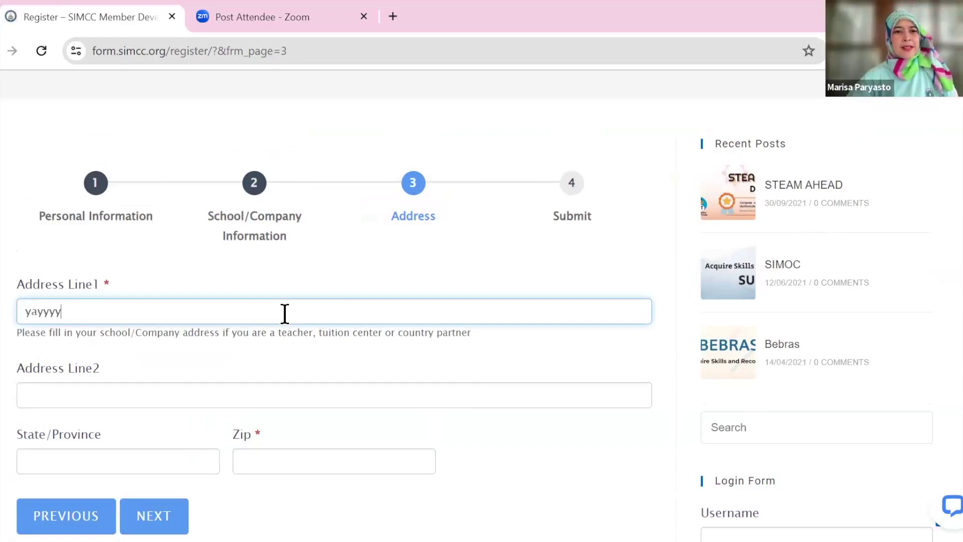
click(161, 421)
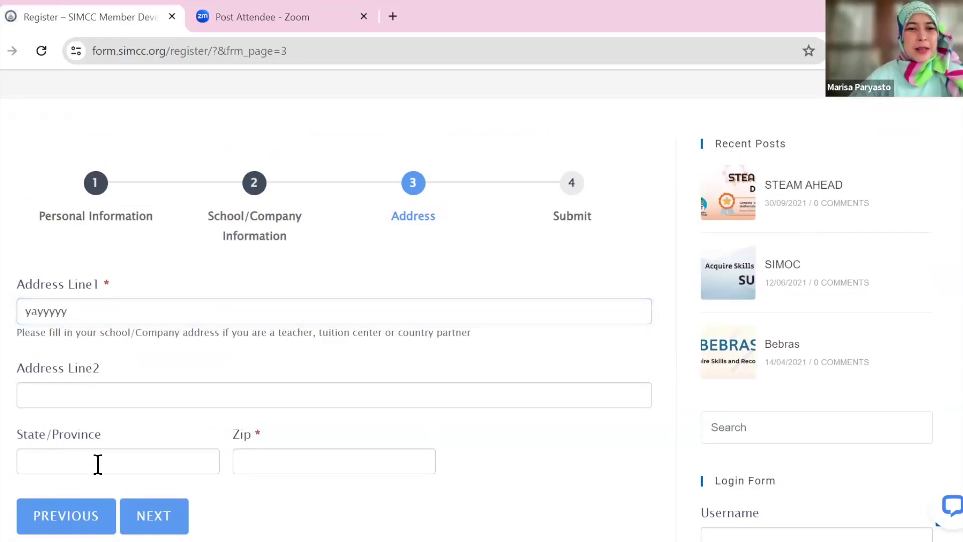
click(127, 389)
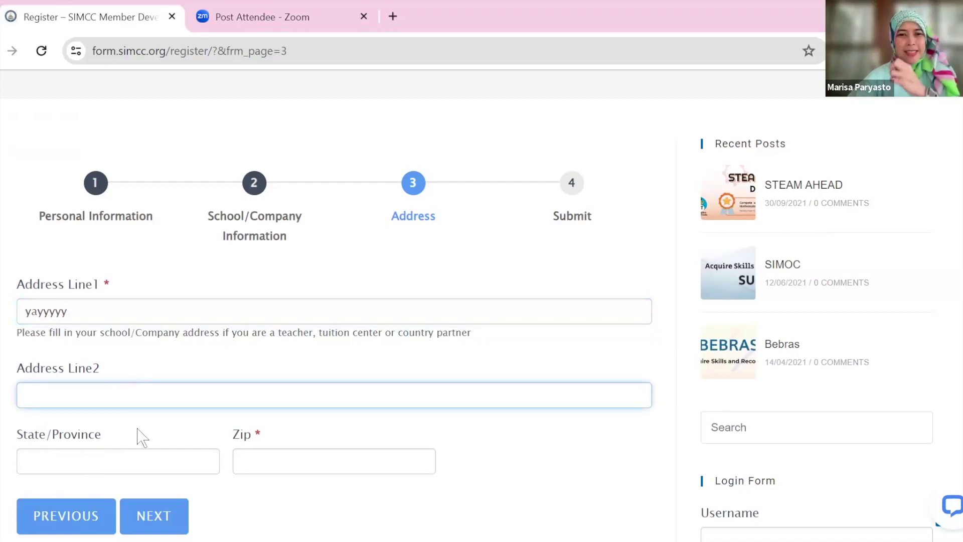
Enter a placeholder zip code and advance to the final Submit step.
click(281, 466)
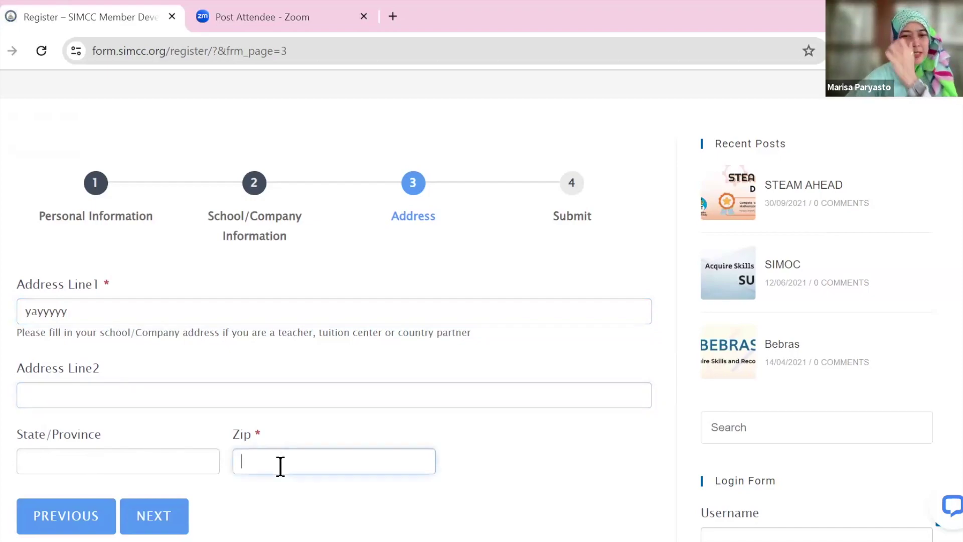
text(meepmoop)
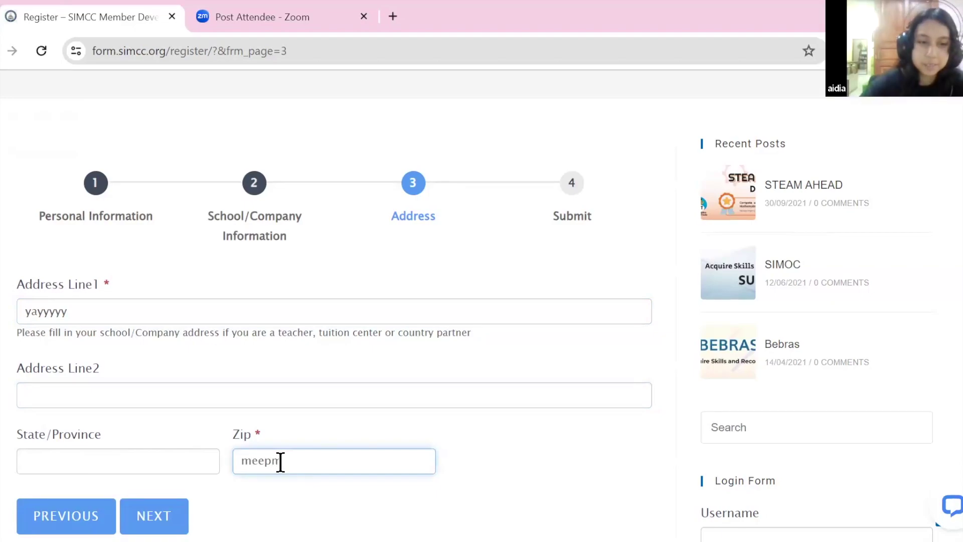
key(BackSpace)
key(BackSpace)
key(BackSpace)
key(BackSpace)
key(BackSpace)
key(BackSpace)
key(BackSpace)
key(BackSpace)
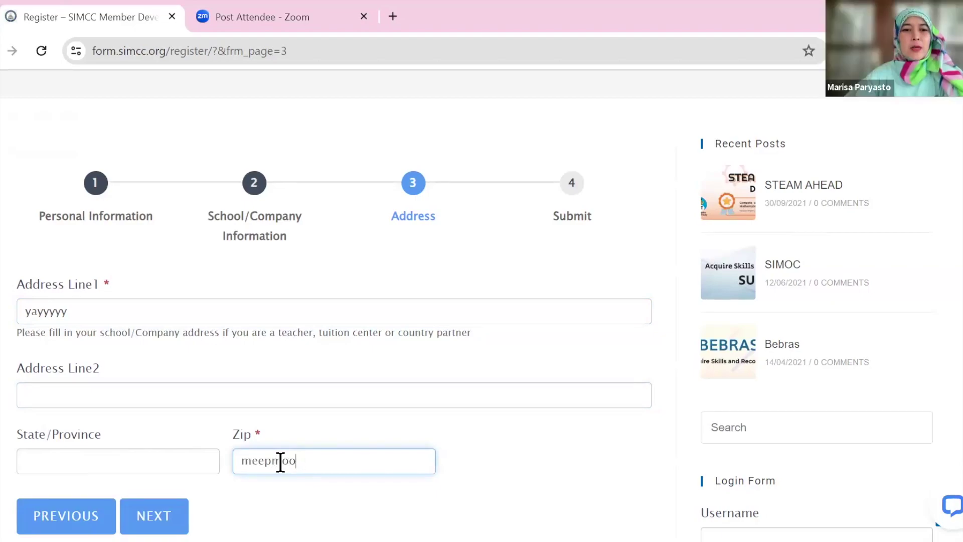
text(122)
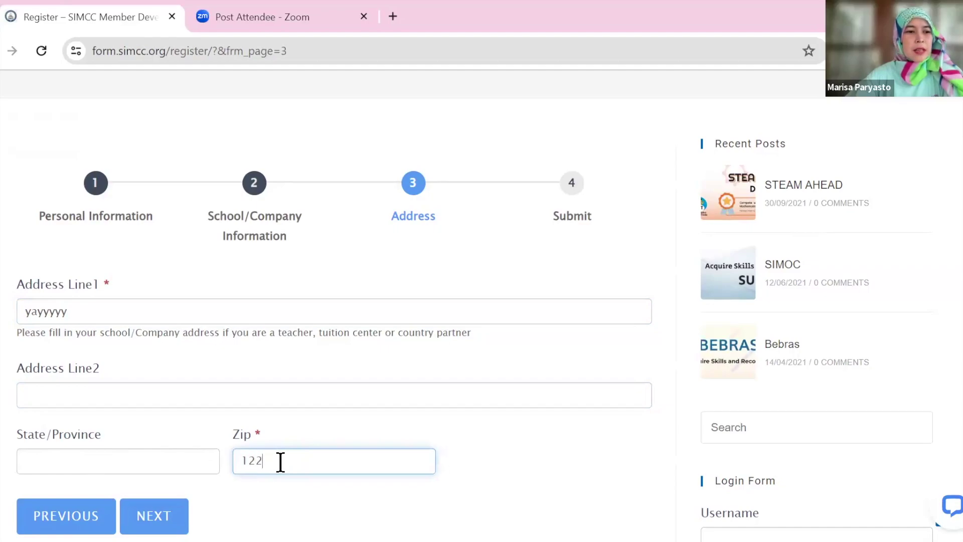
key(BackSpace)
text(345)
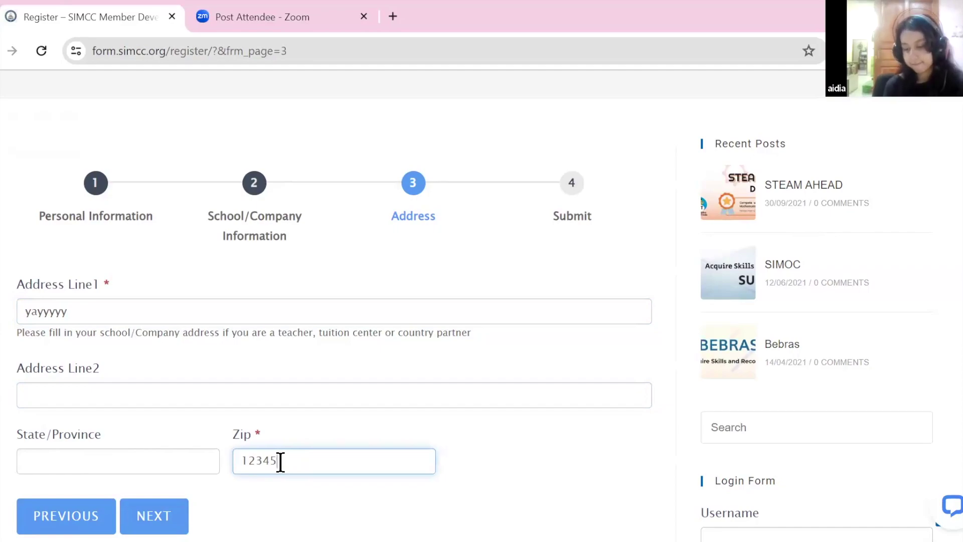
click(146, 518)
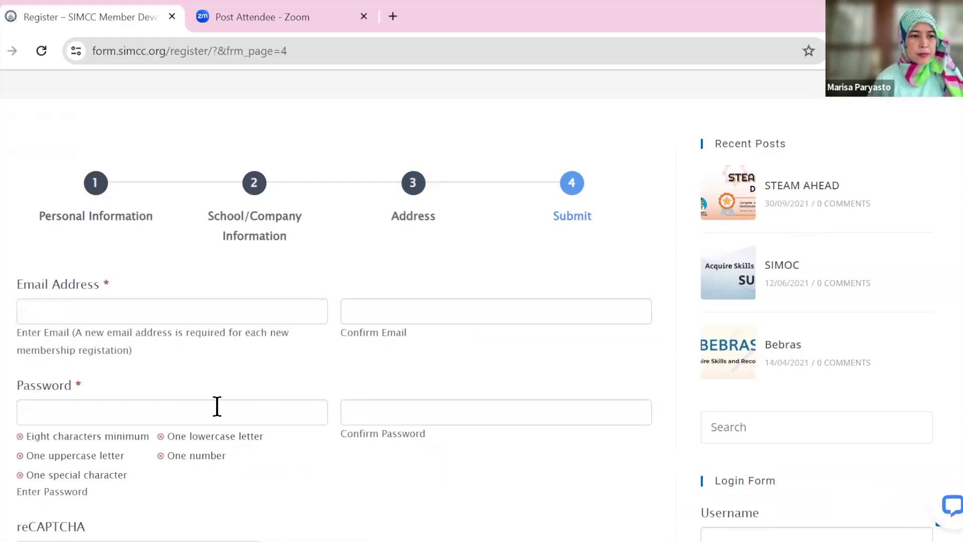
Enter the e-mail address, a first password and a password confirmation.
scroll(258, 405, down, 5)
scroll(258, 405, up, 3)
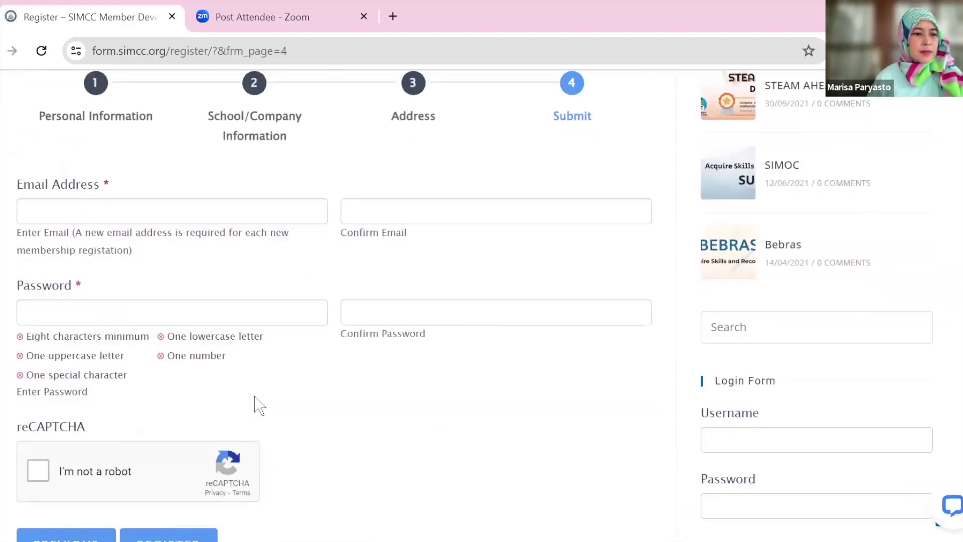
click(202, 236)
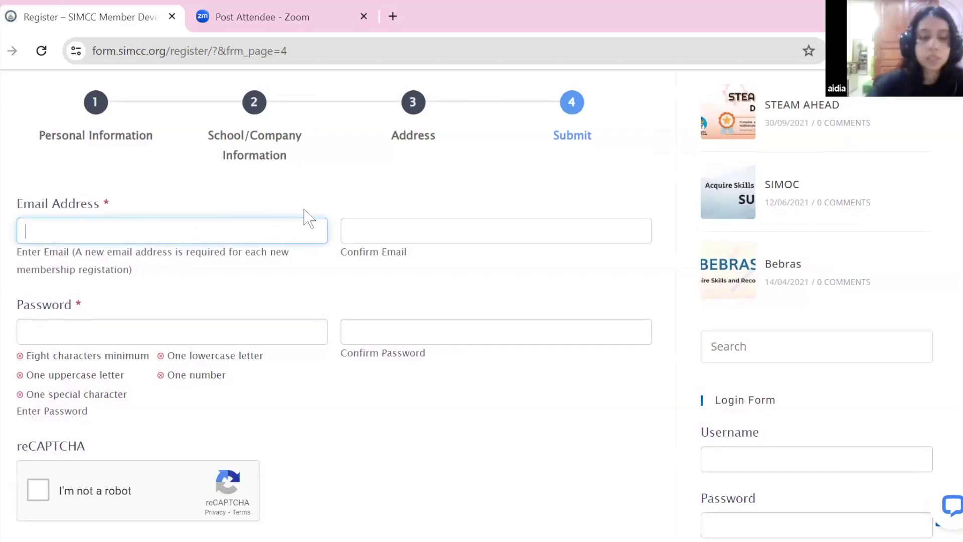
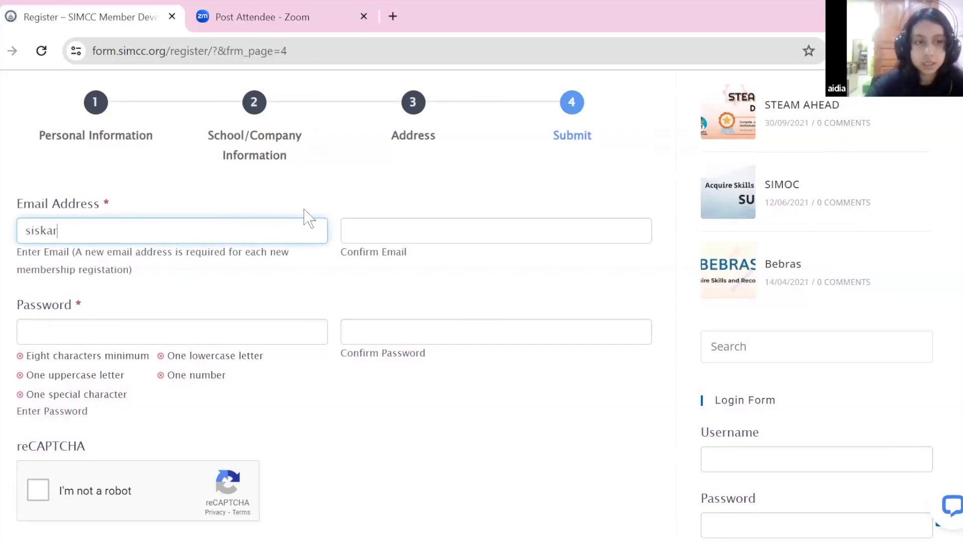
click(238, 326)
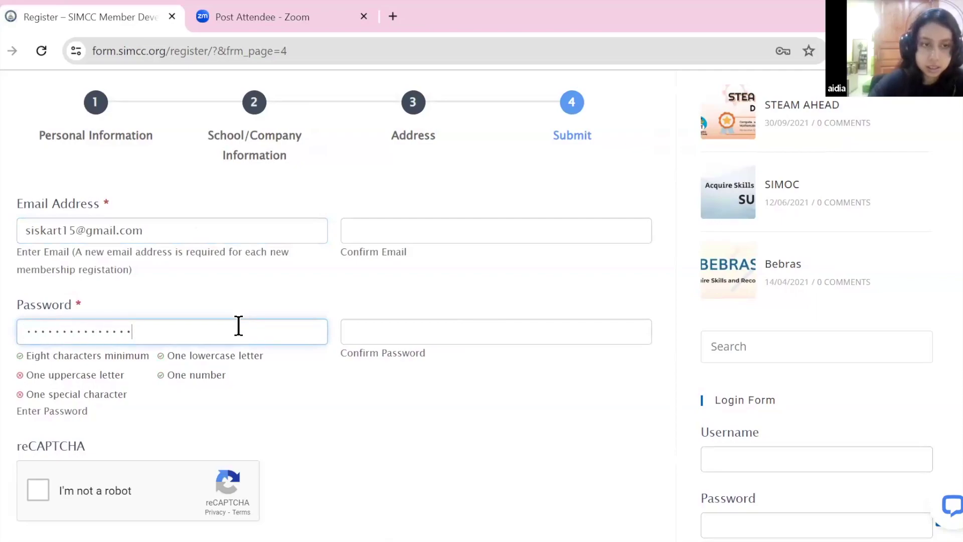
click(449, 338)
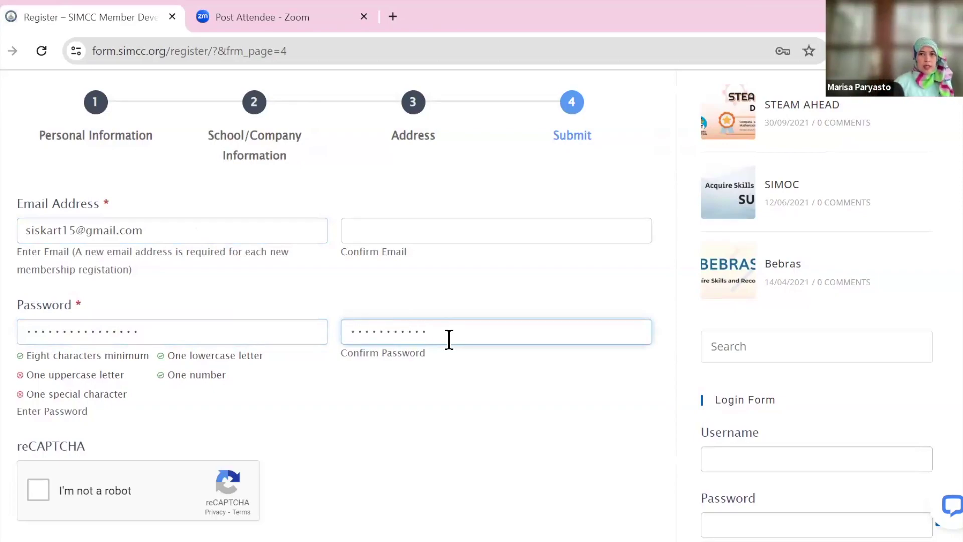
Clear the password confirmation and copy the e-mail address into Confirm Email.
key(ctrl+a)
key(BackSpace)
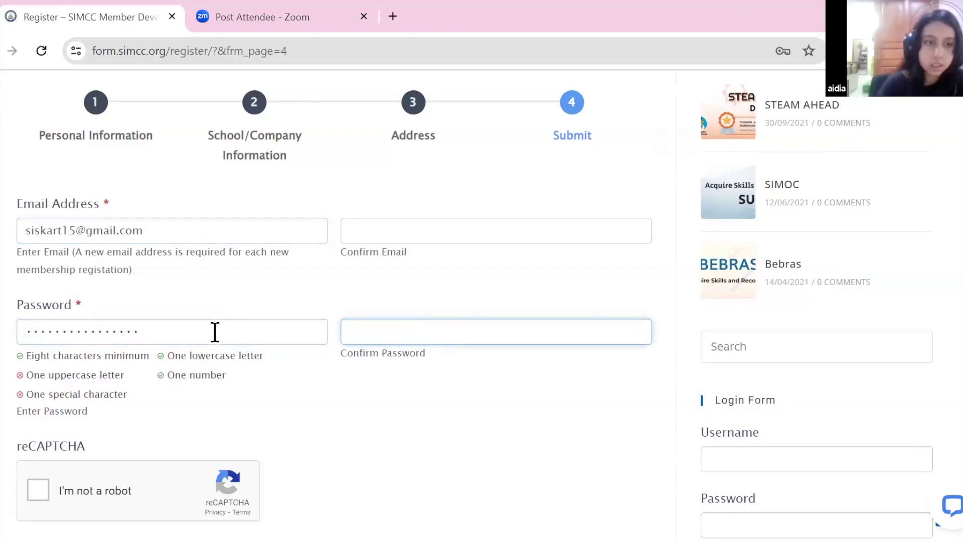
double_click(207, 329)
text(@)
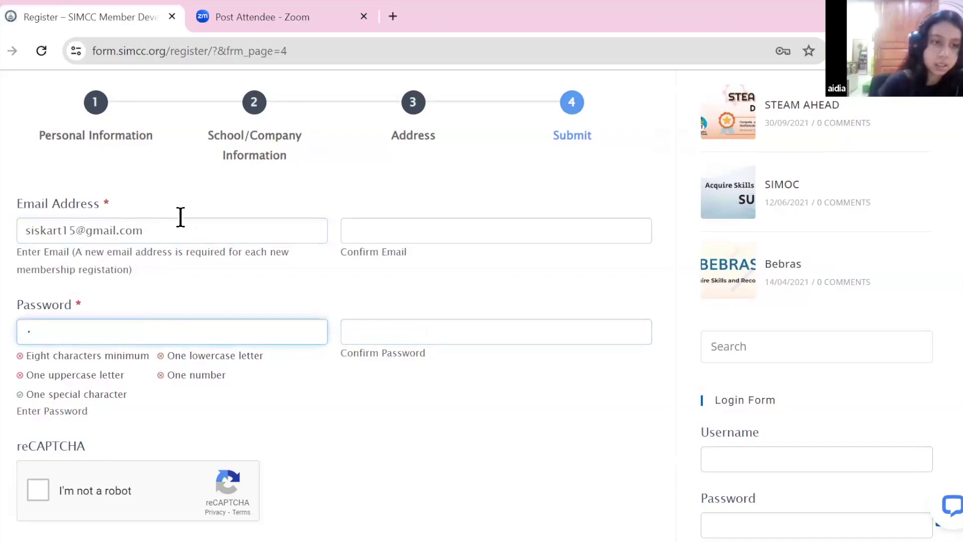
triple_click(140, 231)
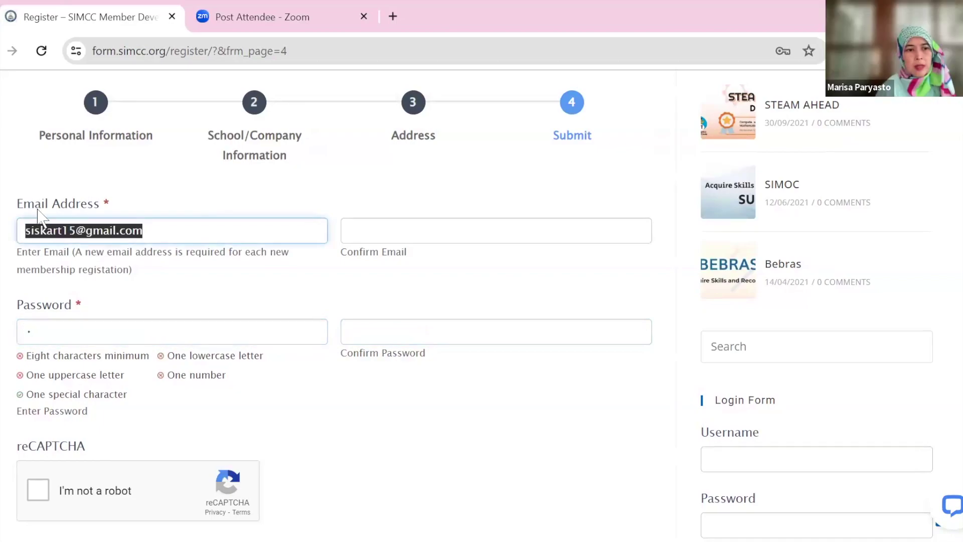
click(417, 229)
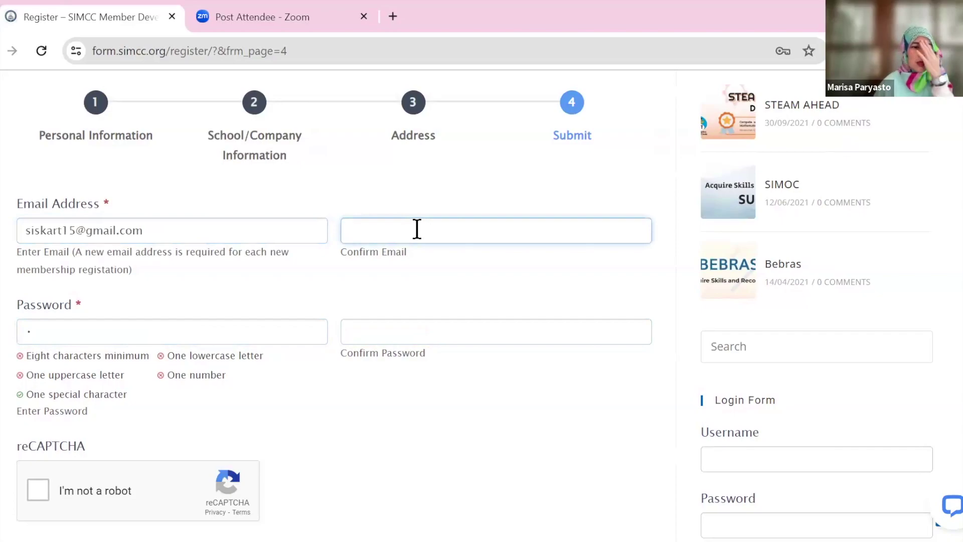
triple_click(226, 232)
key(ctrl+c)
click(439, 230)
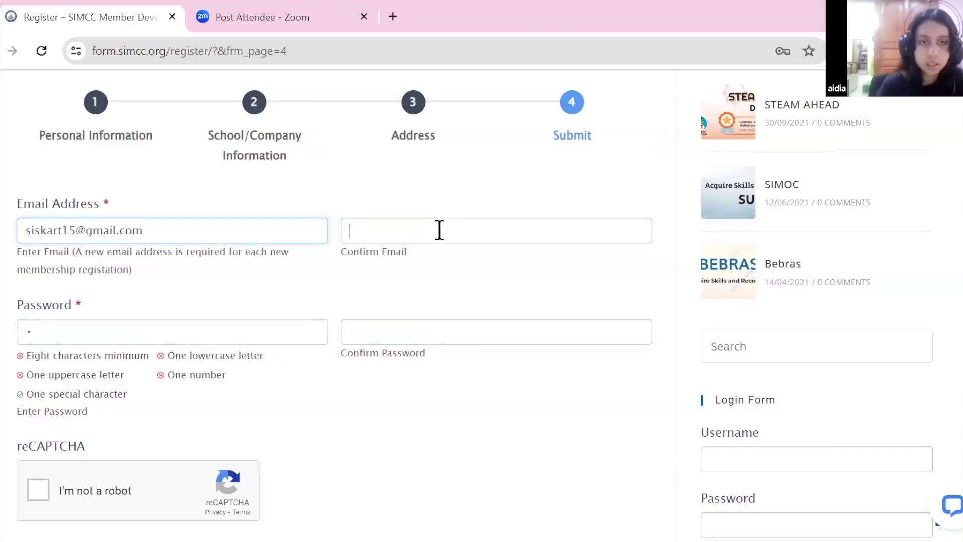
key(ctrl+v)
Retype the account password and its confirmation, then submit the registration.
click(250, 330)
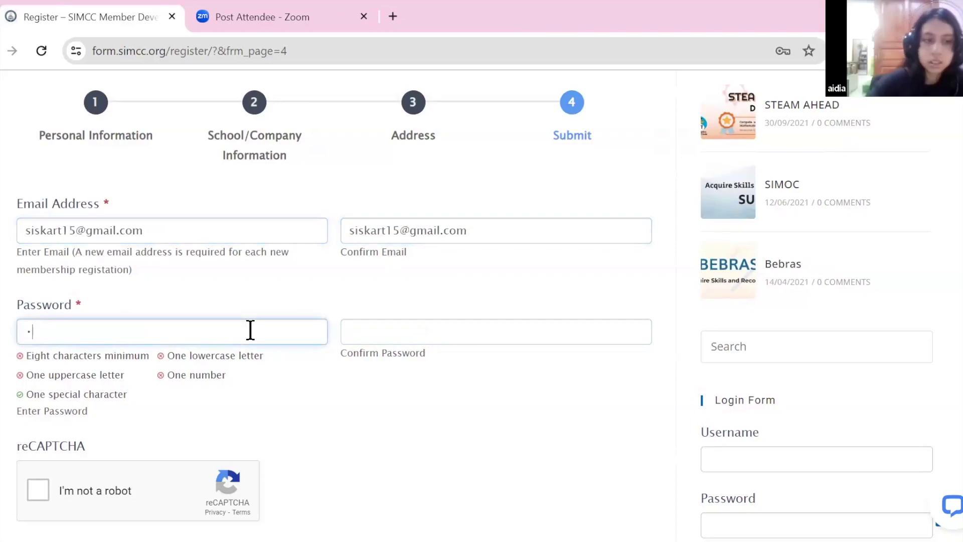
key(BackSpace)
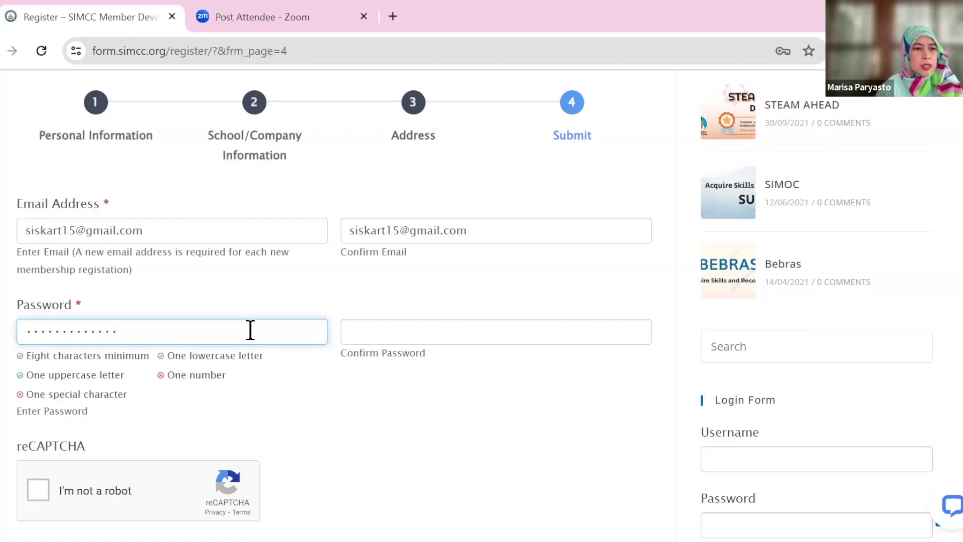
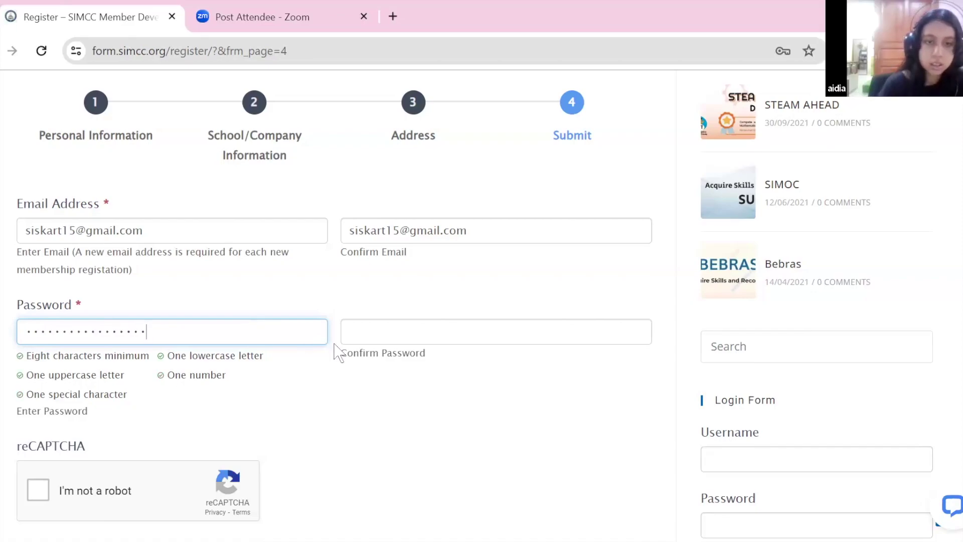
click(407, 339)
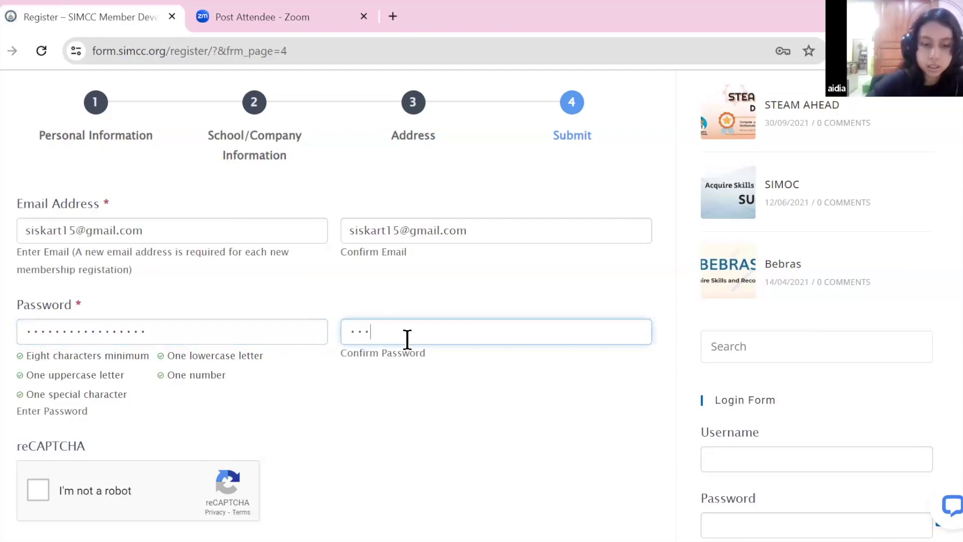
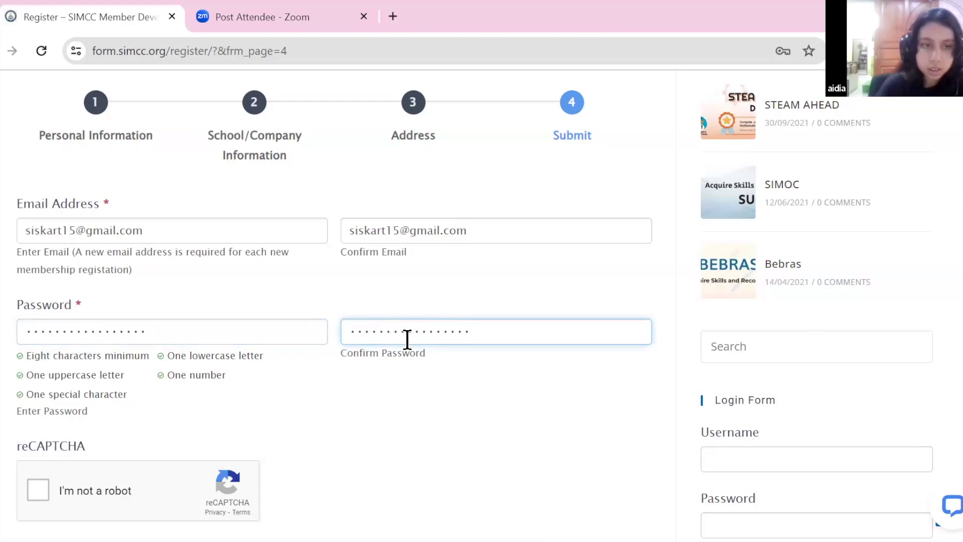
scroll(392, 401, down, 2)
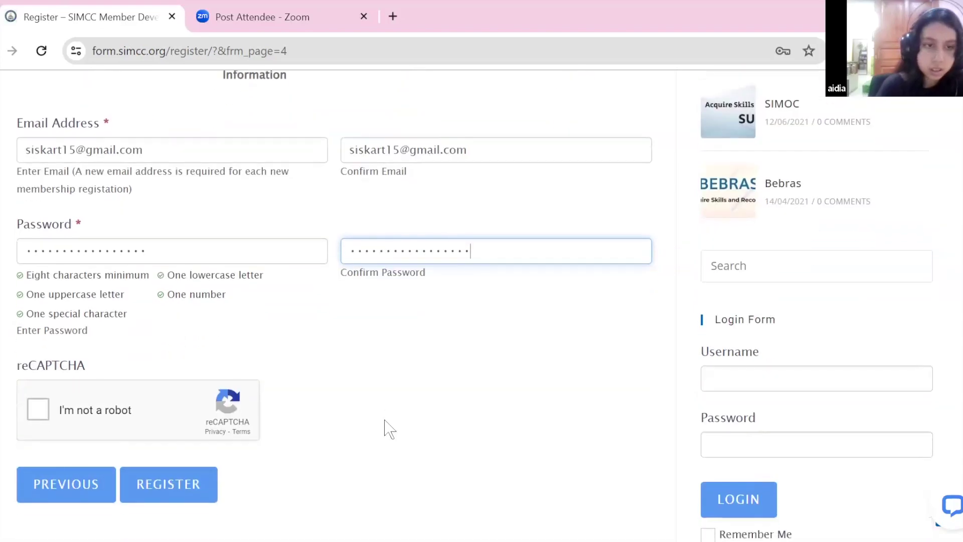
click(185, 499)
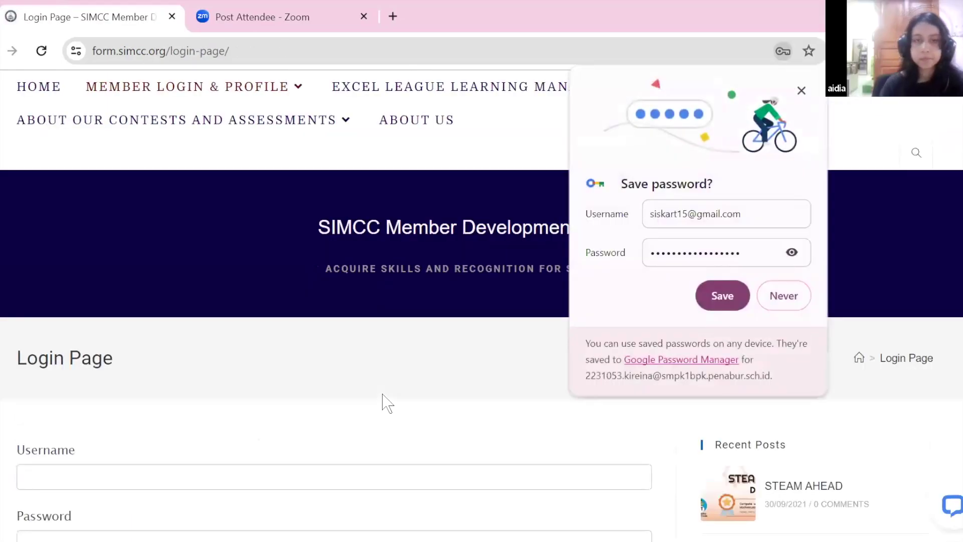
Log in with the new username and password, dismissing Chrome's save-password prompt.
scroll(381, 399, down, 6)
scroll(181, 279, up, 3)
click(143, 309)
text(gs)
key(BackSpace)
text(y)
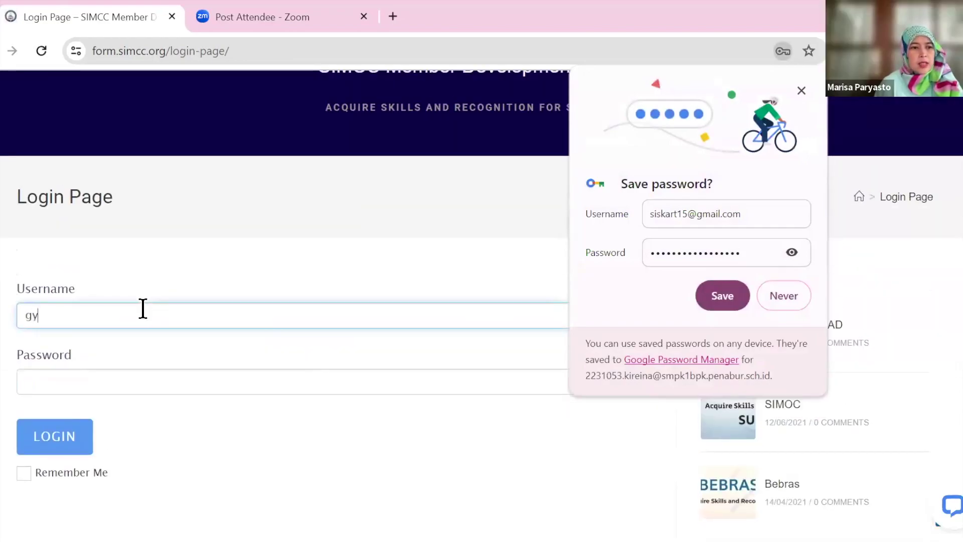
click(441, 330)
text(uskoog)
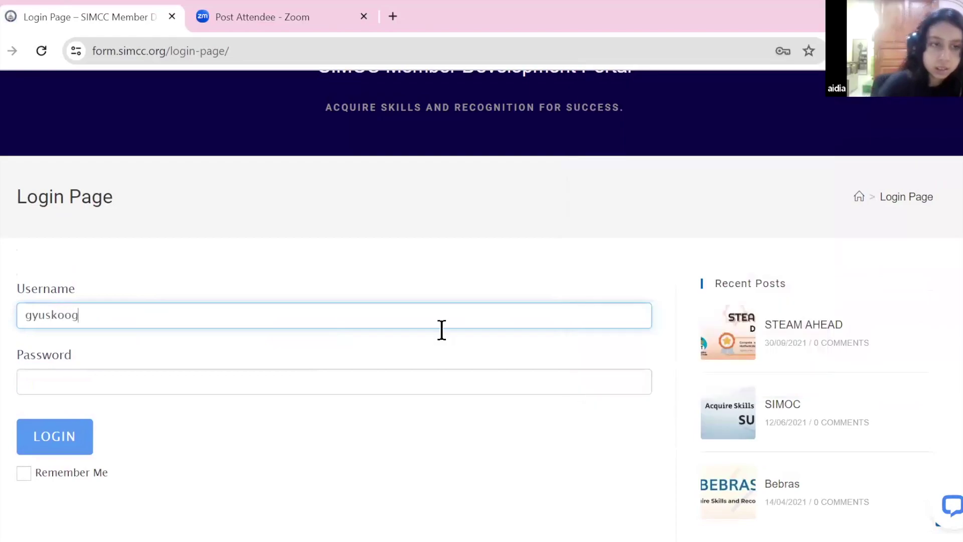
click(365, 375)
text(•••••••••••••)
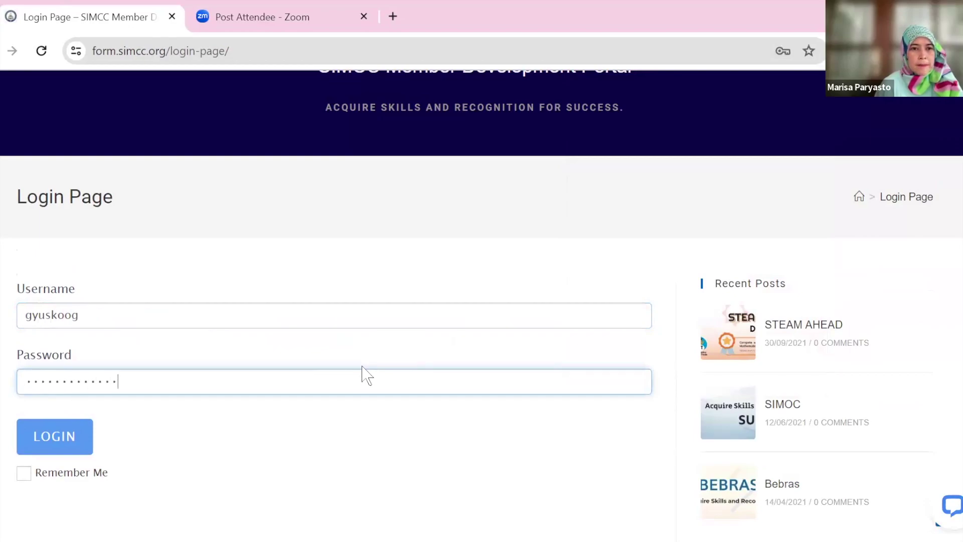
text(••)
click(71, 448)
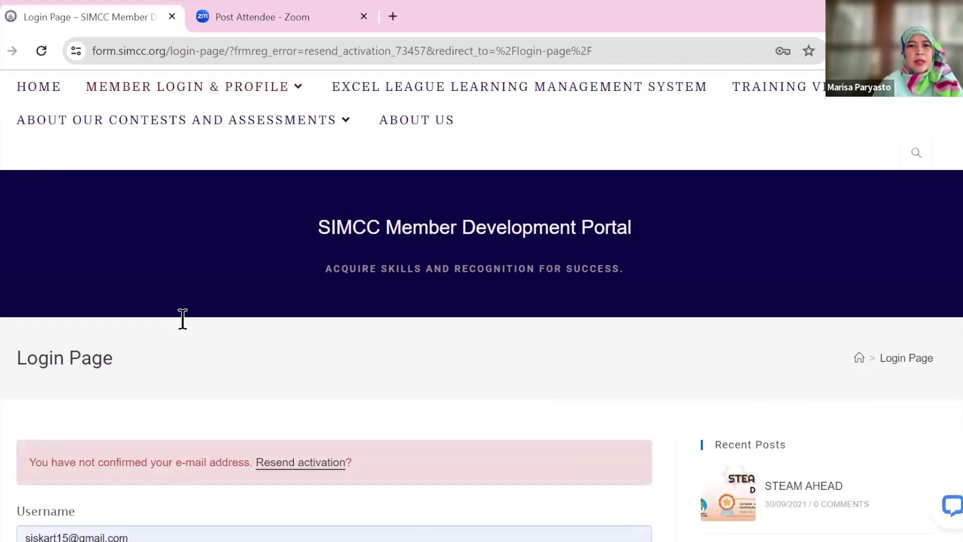
scroll(183, 319, down, 5)
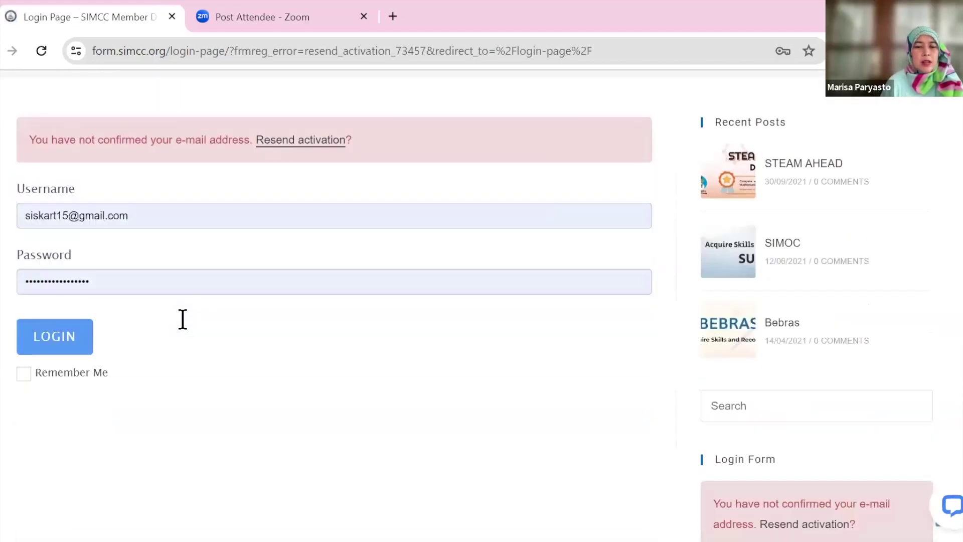
Resend the activation e-mail and load its activation link in a new tab.
click(266, 158)
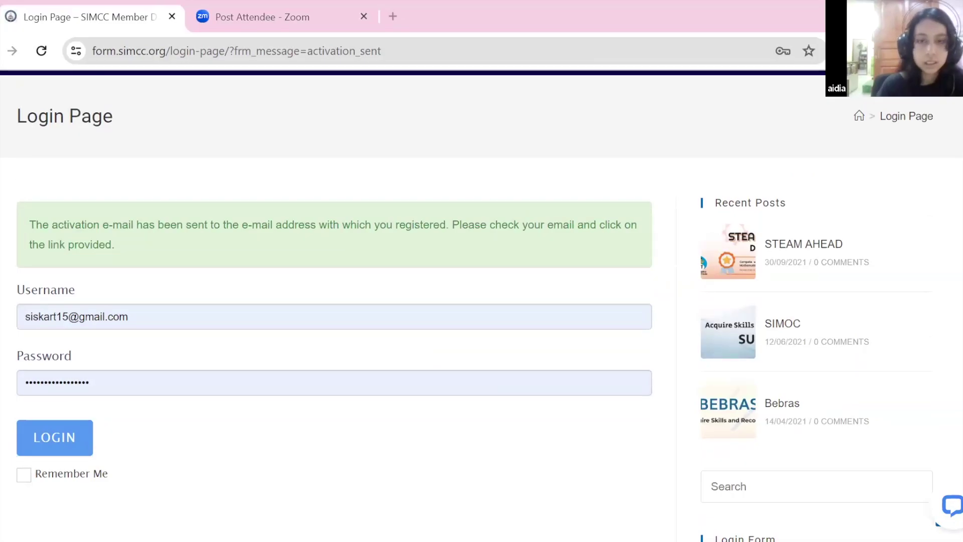
click(389, 13)
key(ctrl+v)
key(Return)
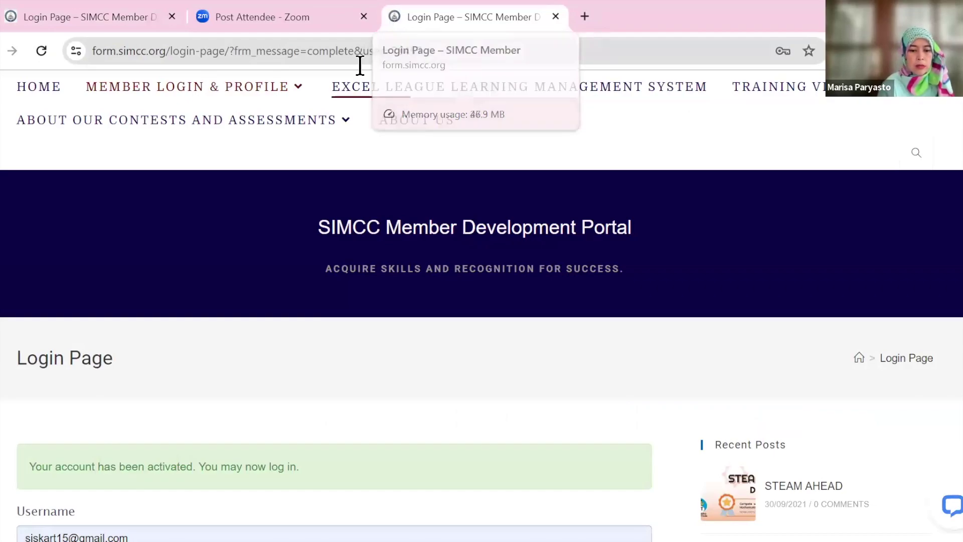
Log in to the activated account and go to the Excel League LMS page.
scroll(157, 363, down, 5)
click(65, 344)
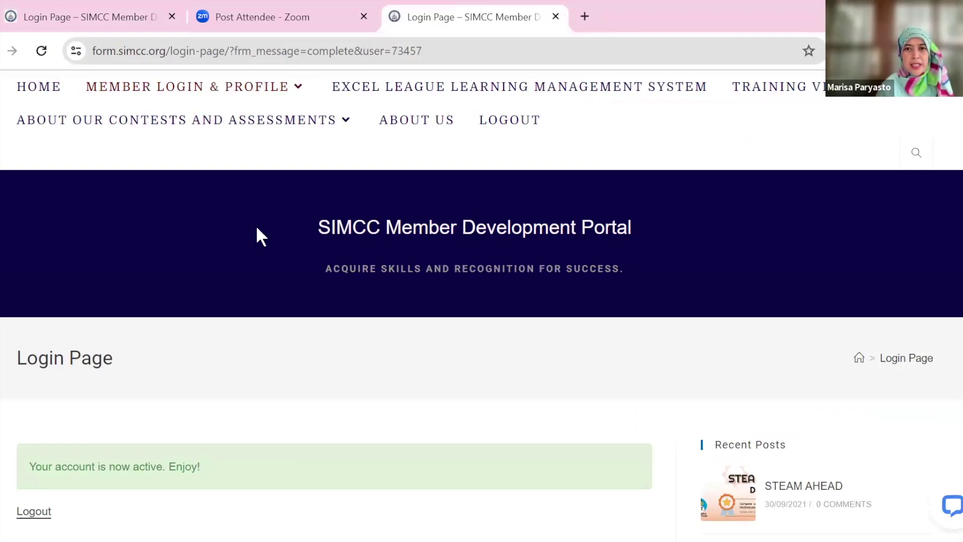
scroll(286, 307, down, 5)
scroll(287, 307, up, 5)
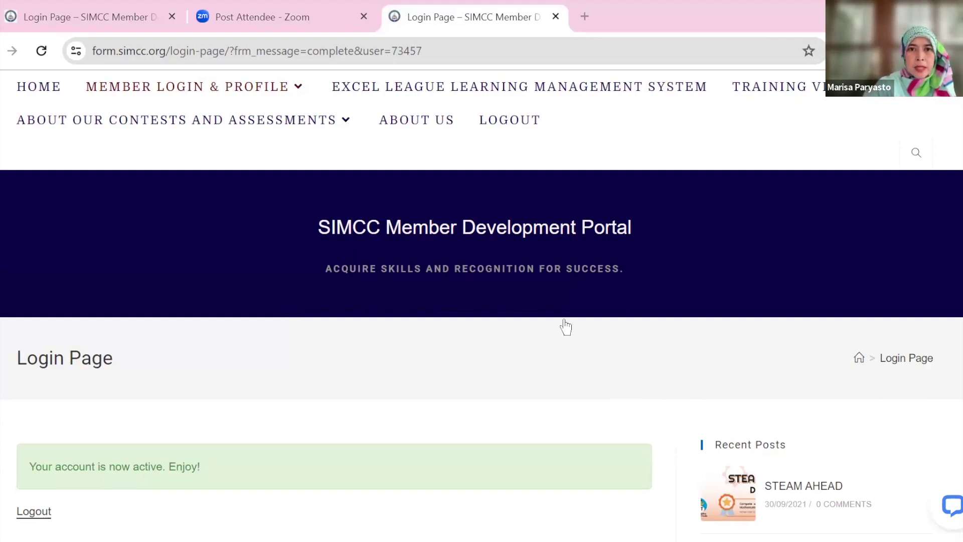
click(430, 94)
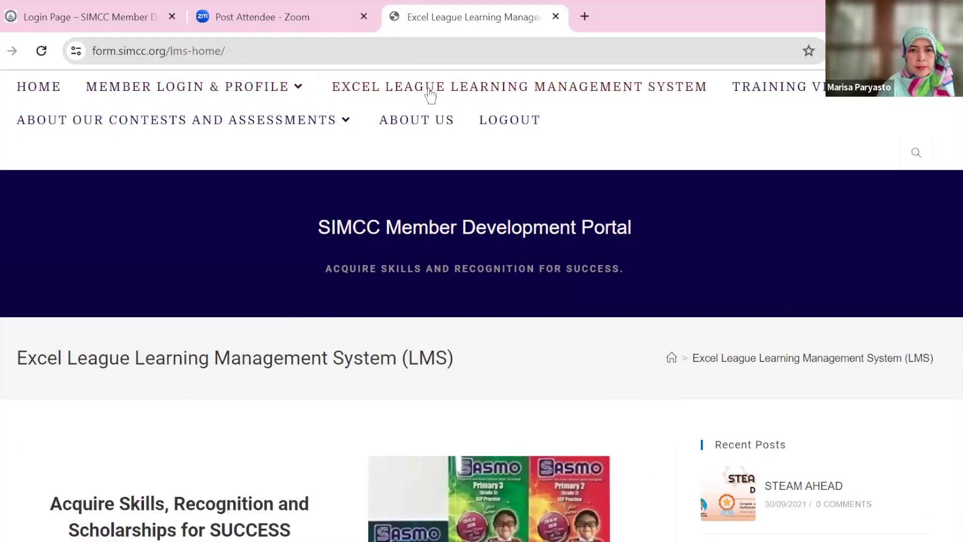
Scroll down to the free DrCT 2020 paper and start it, opening a new Register form.
scroll(390, 200, down, 6)
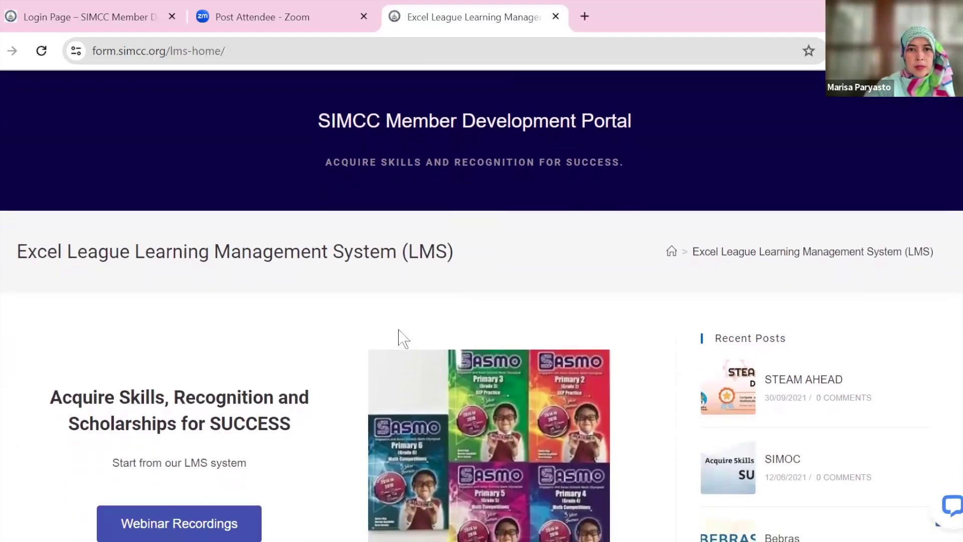
scroll(400, 330, down, 8)
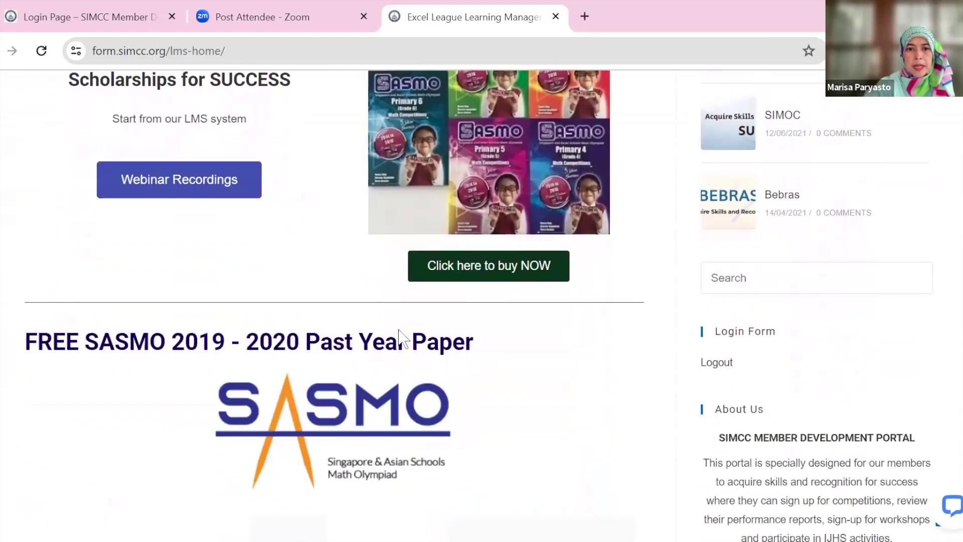
scroll(399, 329, down, 6)
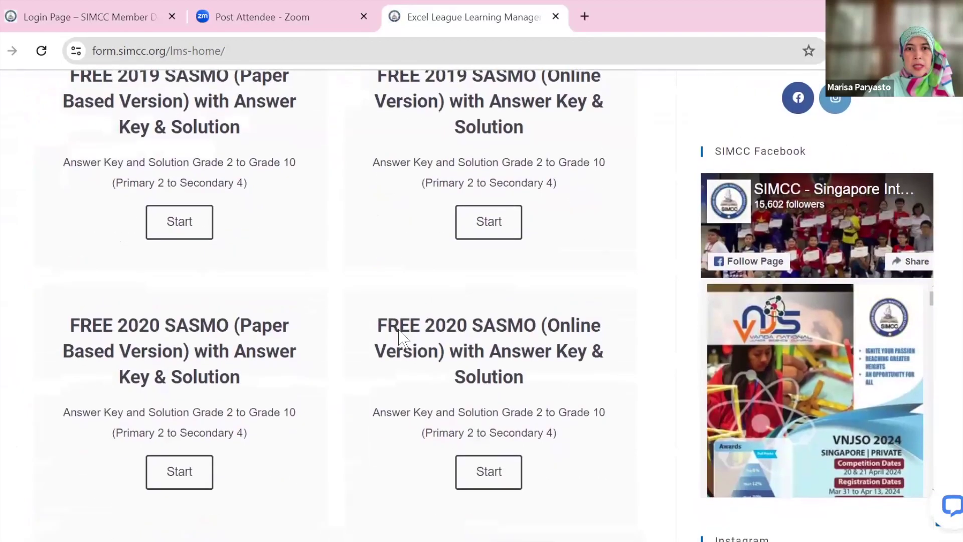
scroll(399, 330, down, 11)
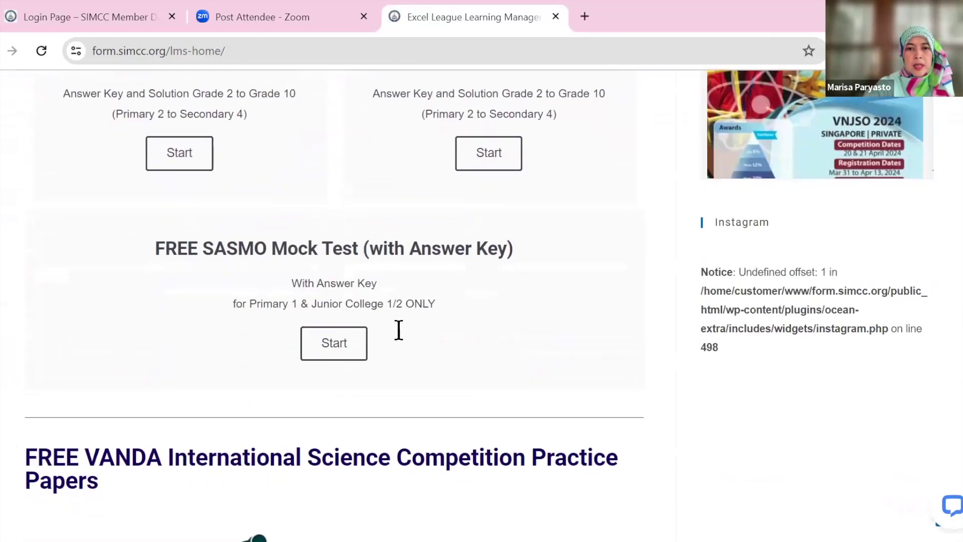
scroll(399, 330, down, 11)
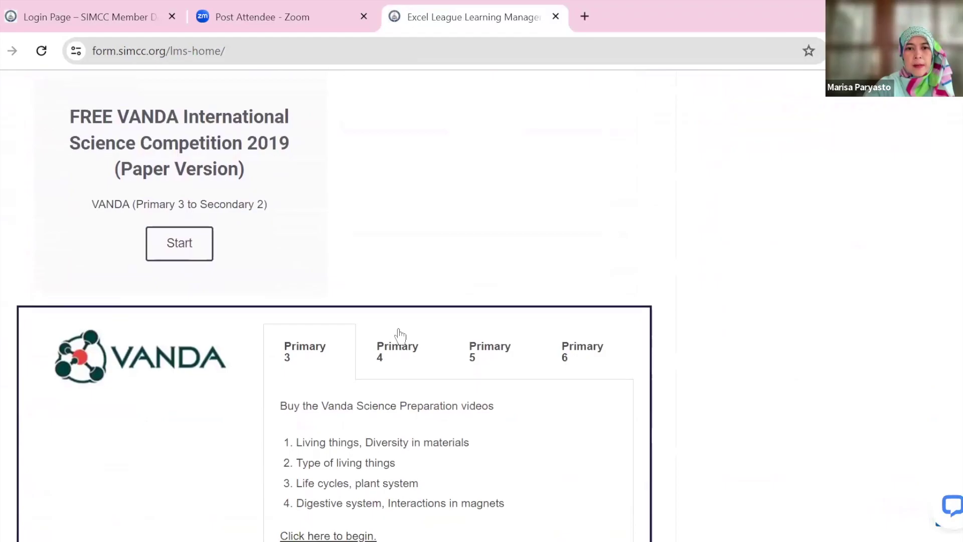
scroll(399, 330, down, 4)
scroll(400, 336, down, 10)
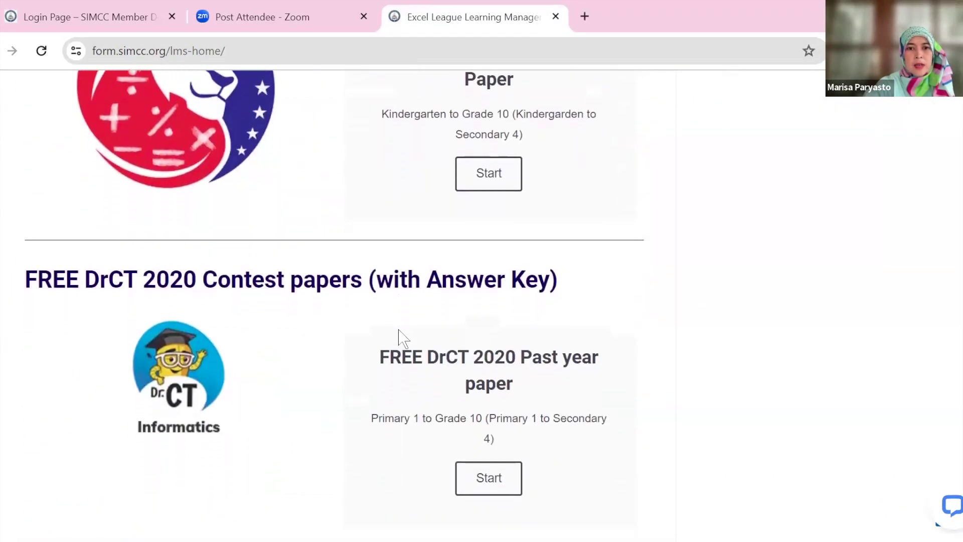
click(490, 478)
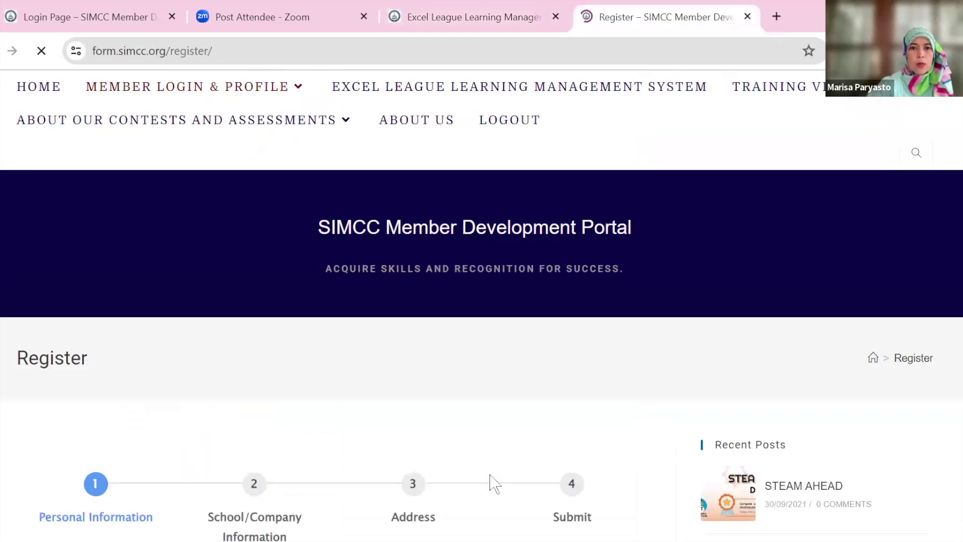
scroll(491, 481, down, 6)
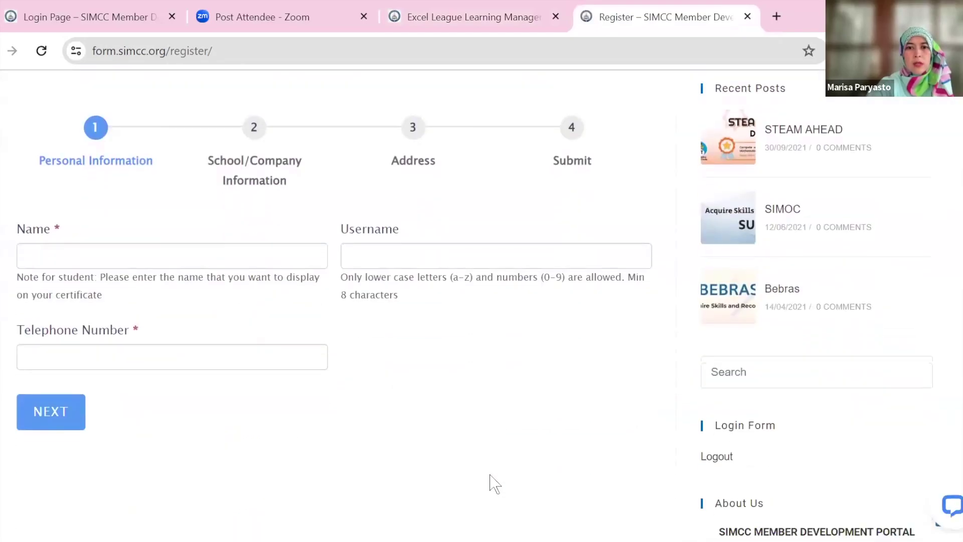
scroll(491, 481, down, 3)
scroll(491, 481, up, 9)
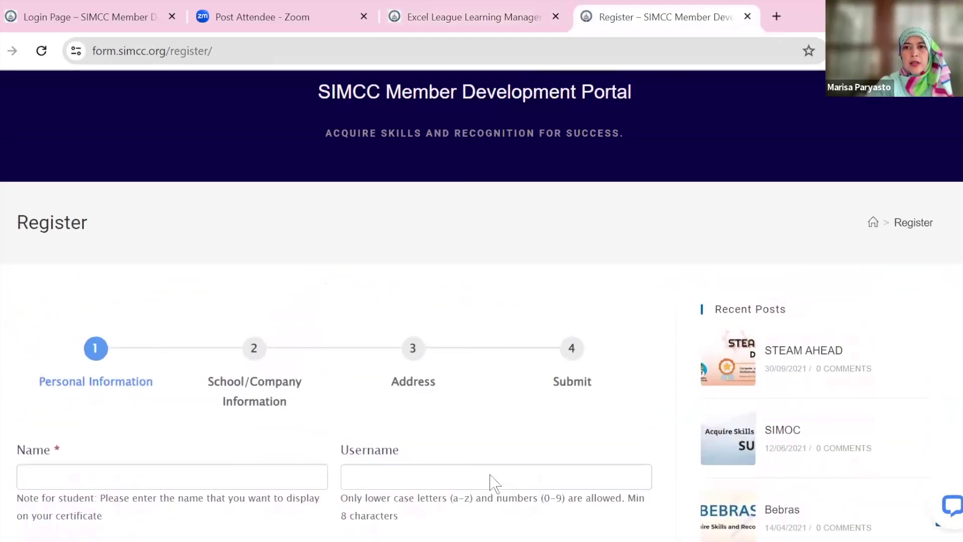